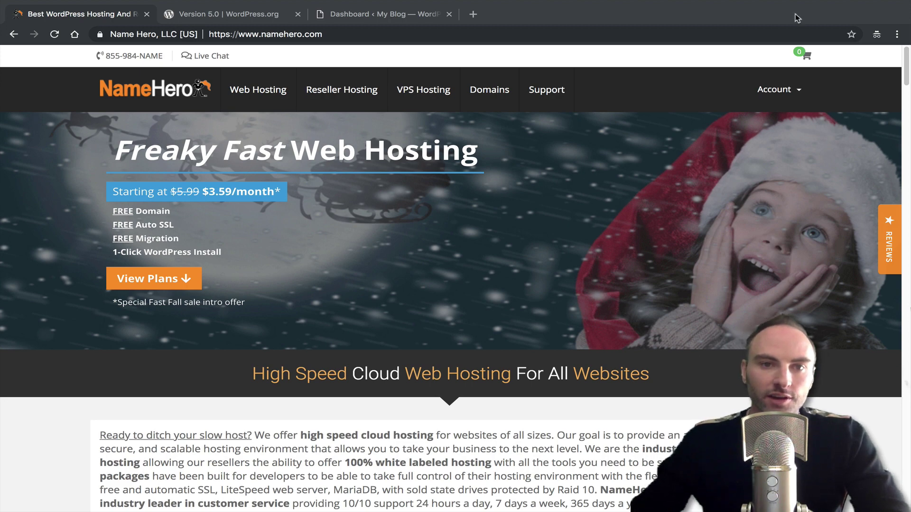
- Switch to the 'Version 5.0 | WordPress.org' tab to view the release notes
click(236, 14)
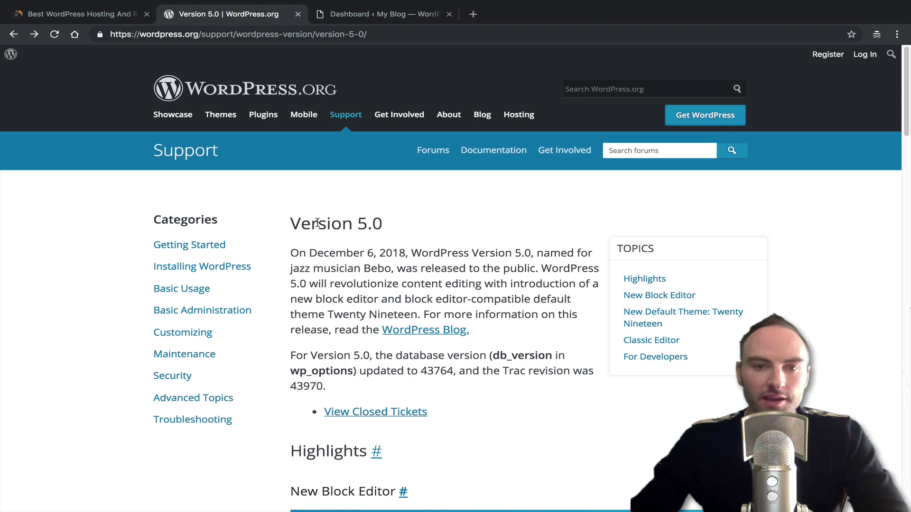
drag(291, 222, 374, 224)
click(417, 230)
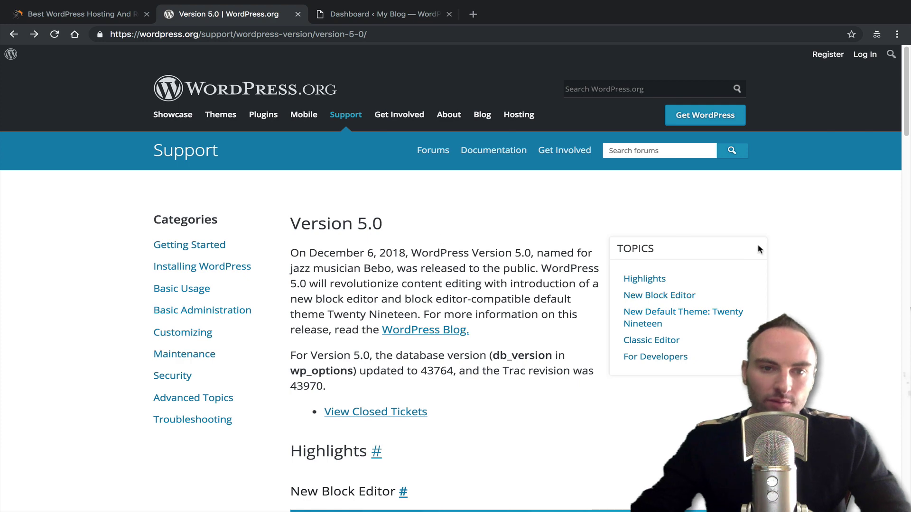
- Read the Version 5.0 Highlights down to the New Block Editor heading
double_click(296, 219)
click(369, 240)
scroll(327, 248, down, 1)
scroll(327, 247, down, 4)
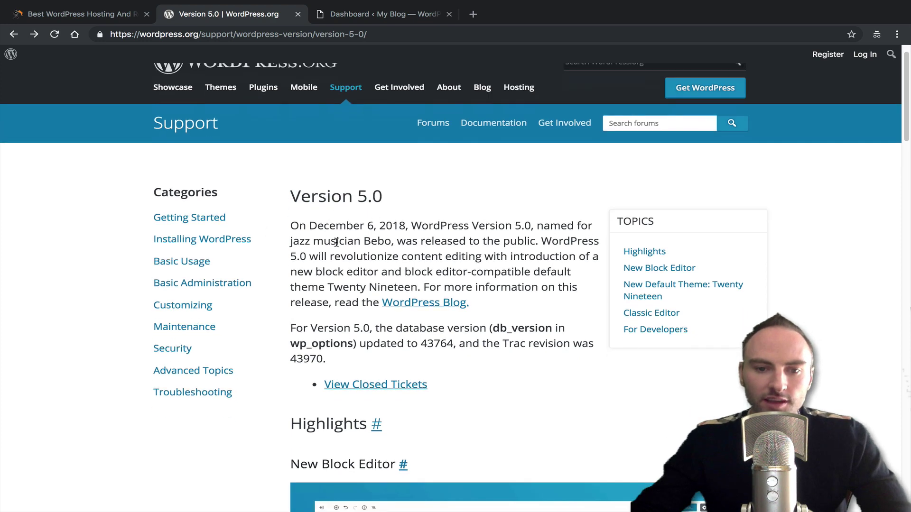
scroll(374, 236, down, 3)
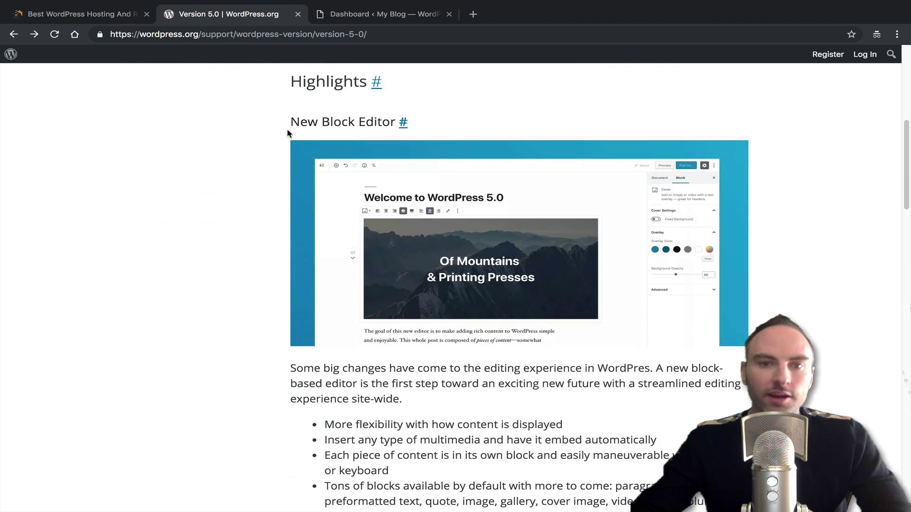
drag(290, 121, 395, 122)
- Review the New Block Editor notes, then switch to the My Blog admin Dashboard
scroll(311, 206, down, 5)
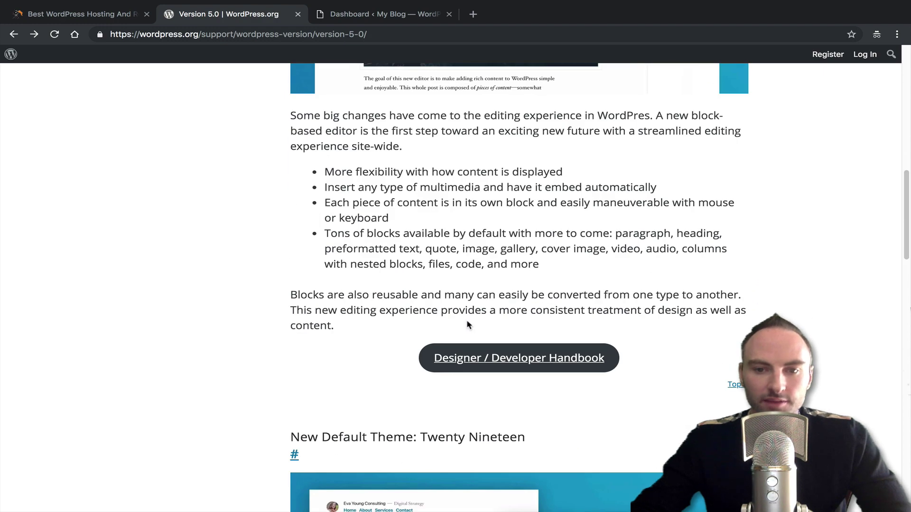
scroll(400, 377, up, 4)
scroll(431, 261, up, 2)
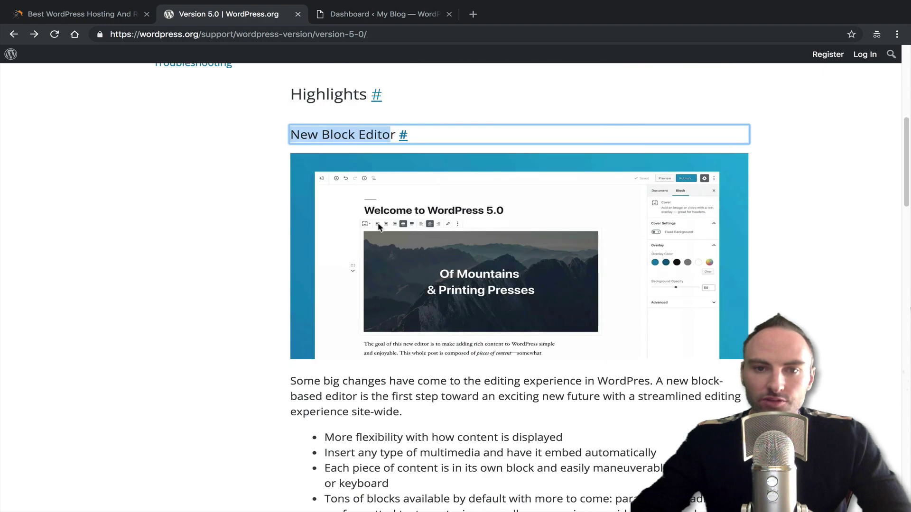
scroll(299, 204, down, 4)
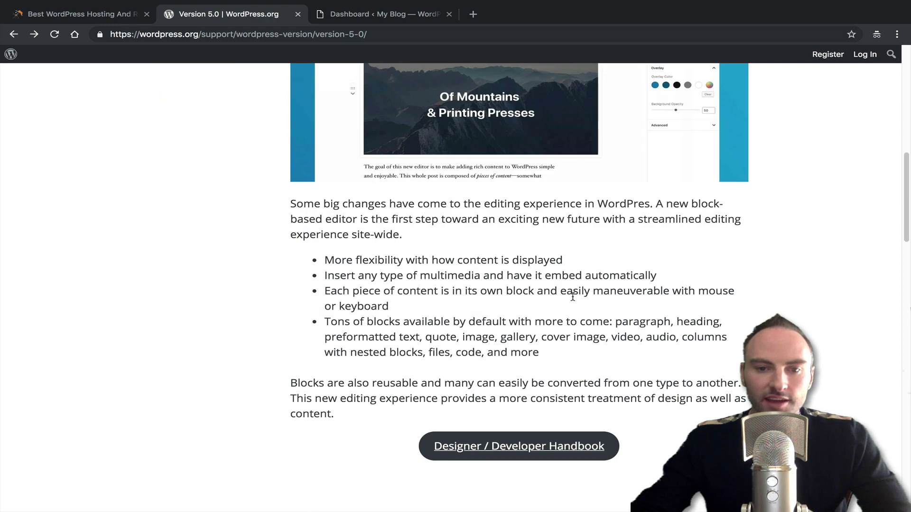
scroll(465, 308, up, 4)
scroll(382, 228, down, 16)
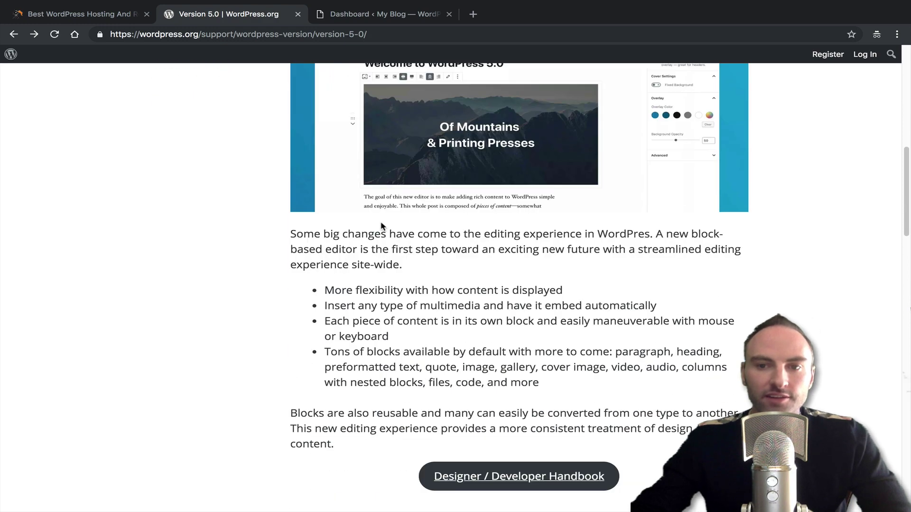
scroll(382, 230, up, 16)
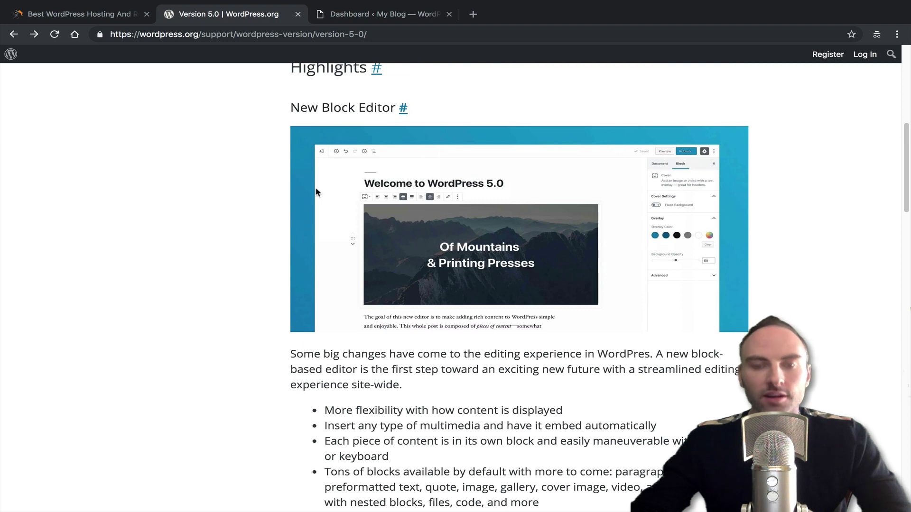
scroll(294, 203, down, 1)
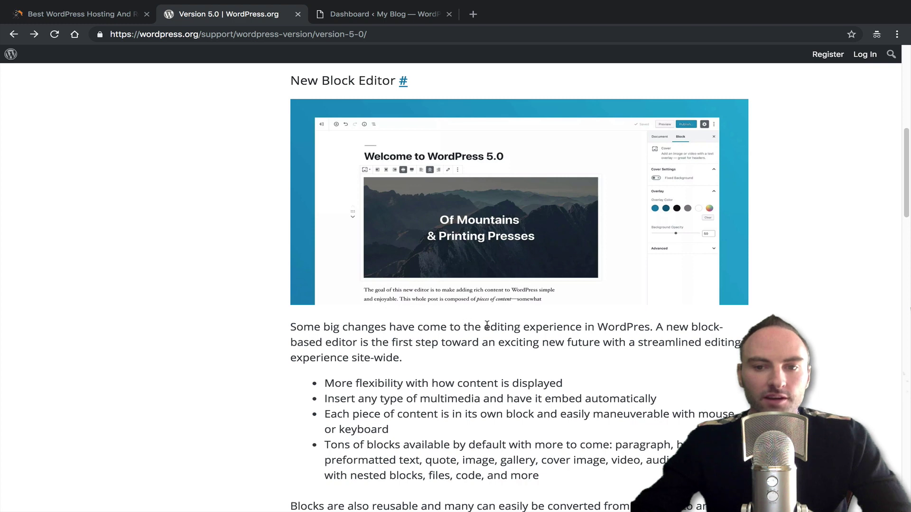
drag(598, 326, 616, 329)
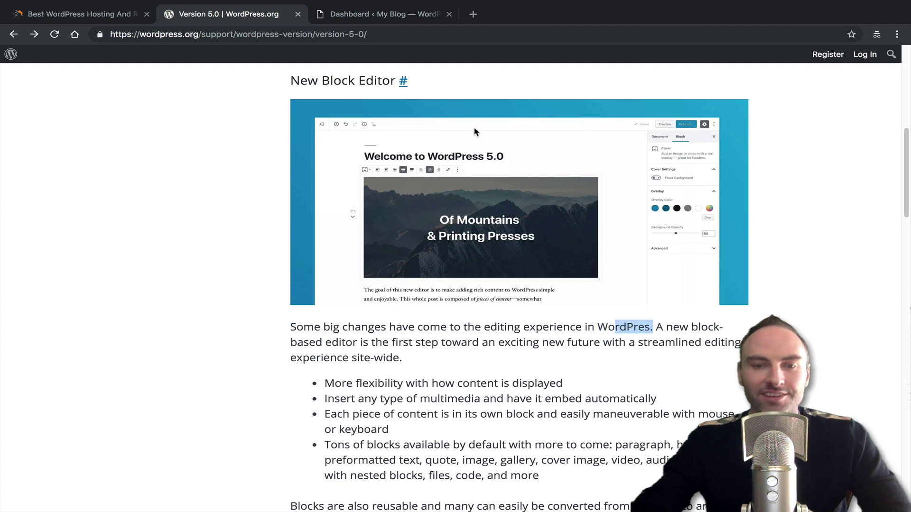
click(401, 10)
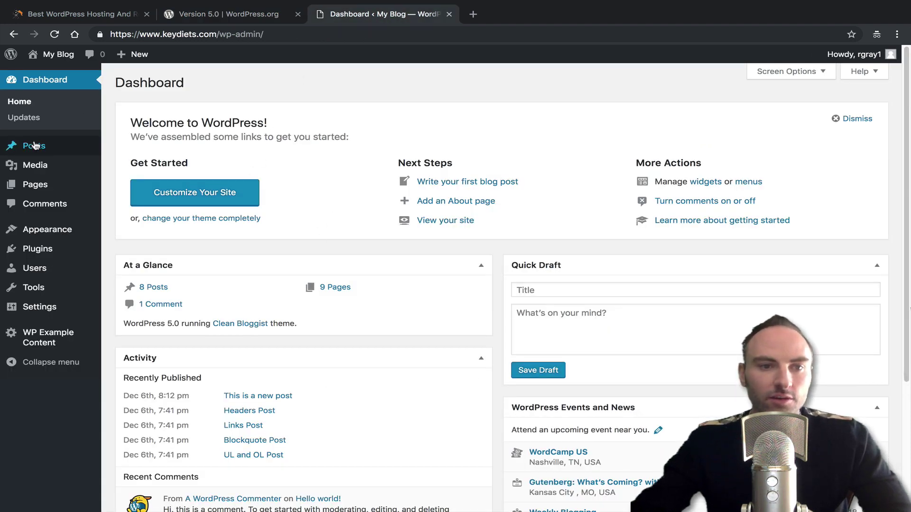
- Create a new post titled 'Title' with paragraphs 'This is a test.' and 'Test 2'
mouse_move(34, 145)
click(132, 164)
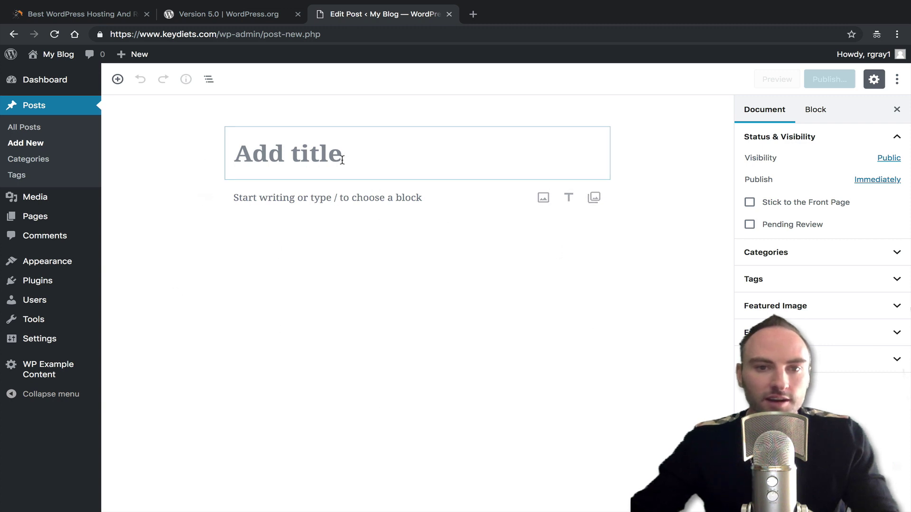
text(Title)
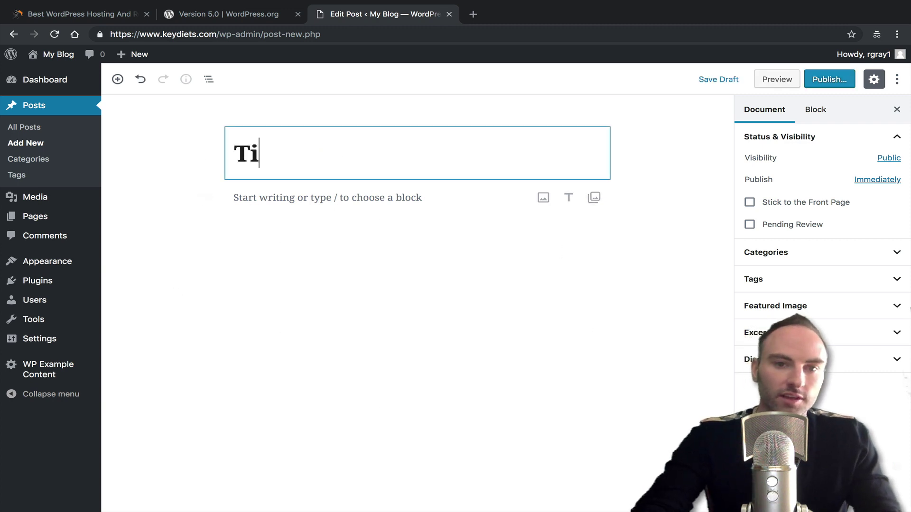
click(245, 197)
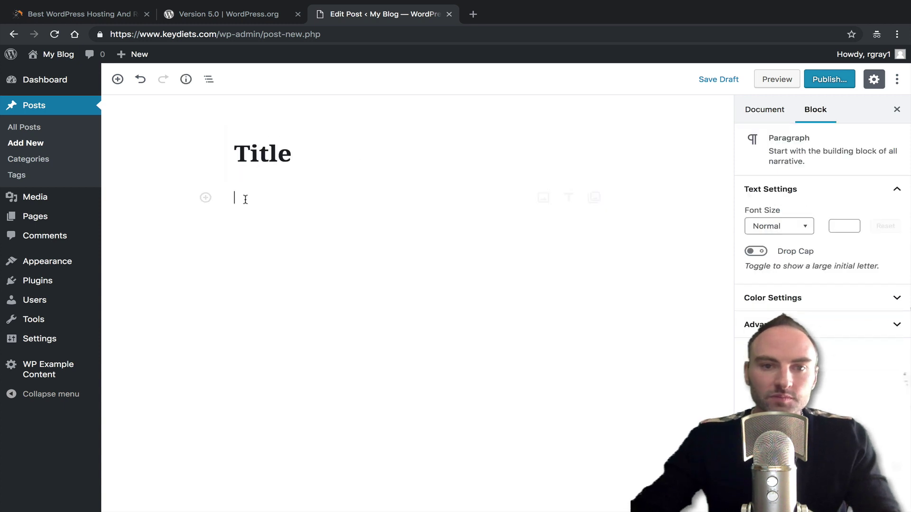
text(This is a test. )
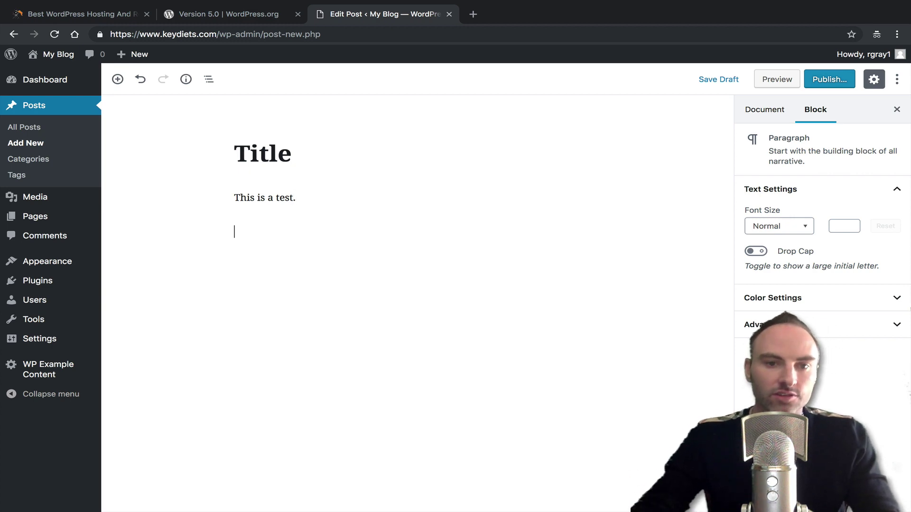
text(Test 2)
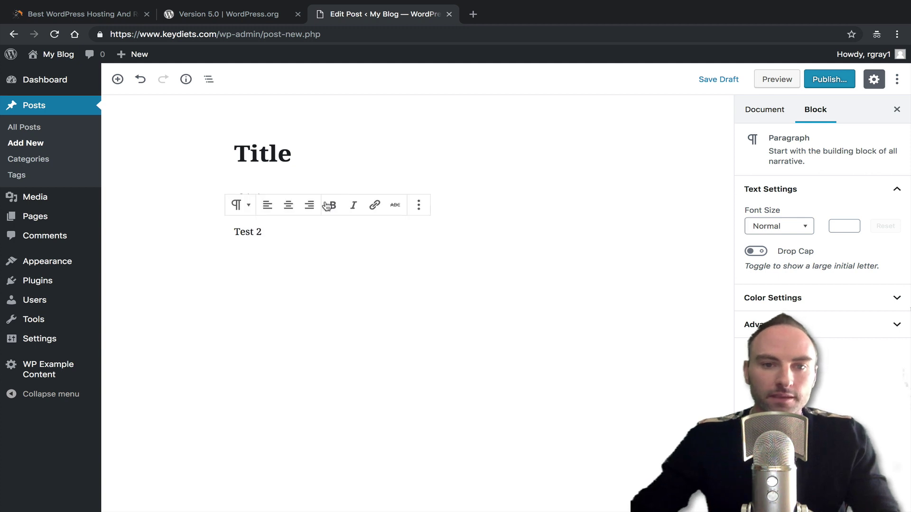
key(Return)
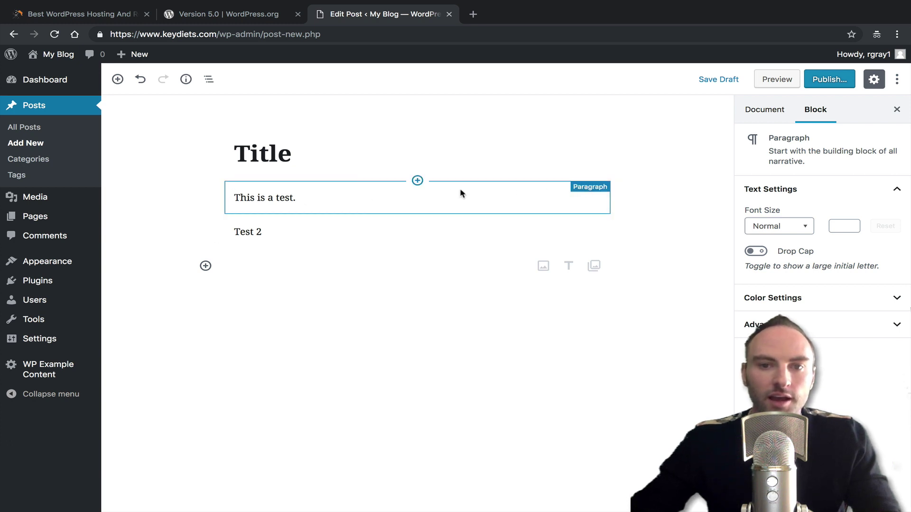
- Open the block inserter and expand the Inline Elements and Common Blocks categories
click(418, 181)
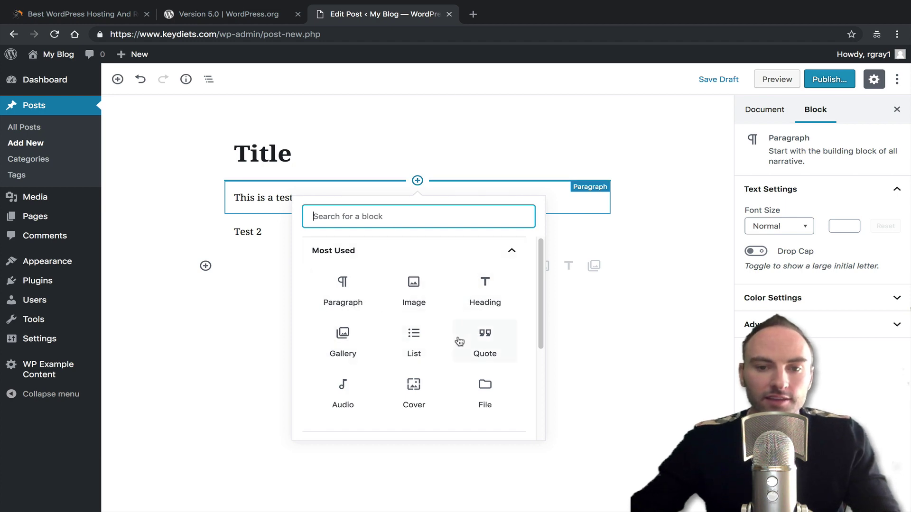
scroll(462, 345, down, 1)
scroll(461, 362, down, 3)
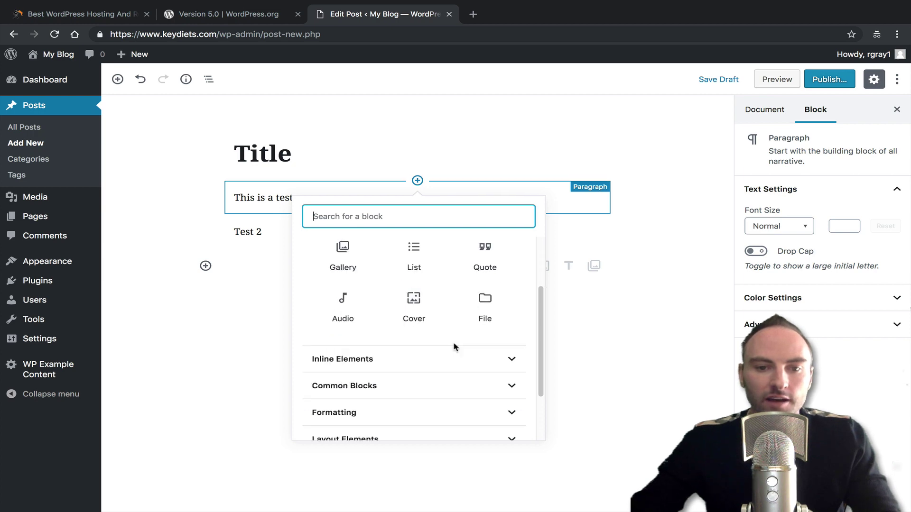
click(470, 285)
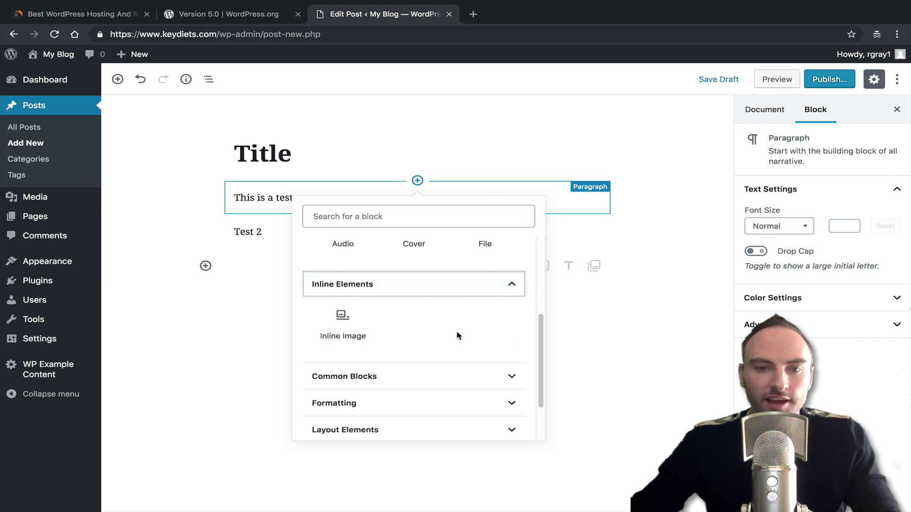
click(449, 377)
scroll(457, 380, down, 2)
scroll(446, 366, up, 5)
scroll(417, 389, down, 2)
scroll(401, 423, down, 3)
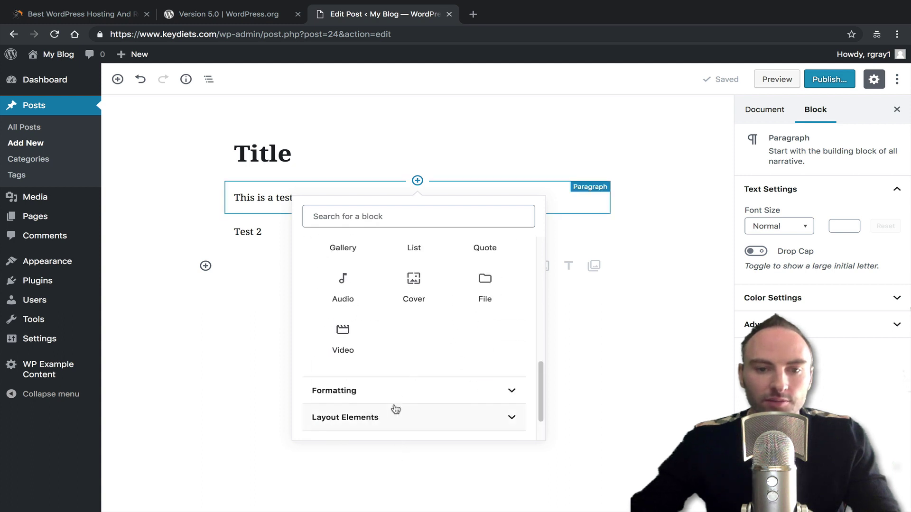
- Expand the Formatting, Layout Elements, Widgets and Embeds block categories
click(411, 397)
scroll(407, 394, down, 1)
scroll(398, 344, down, 1)
click(415, 404)
scroll(418, 356, down, 1)
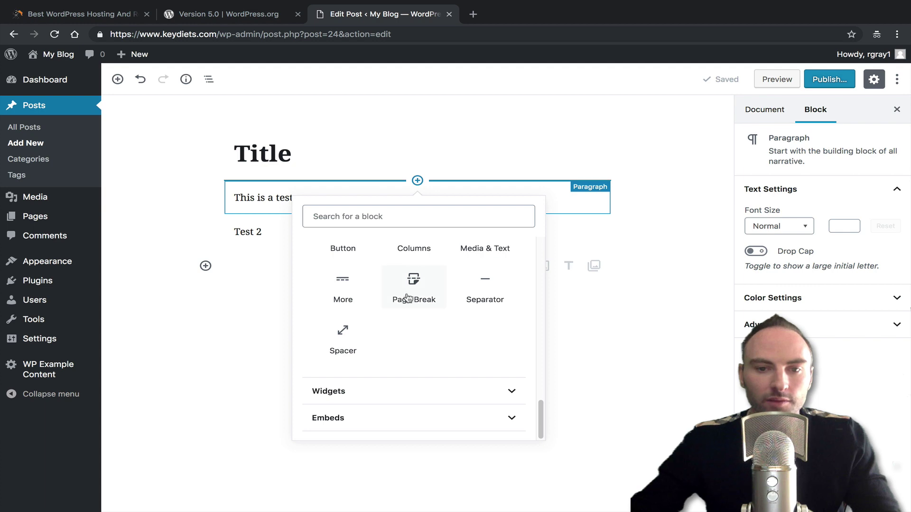
click(425, 397)
click(410, 417)
scroll(427, 354, down, 1)
scroll(412, 342, down, 6)
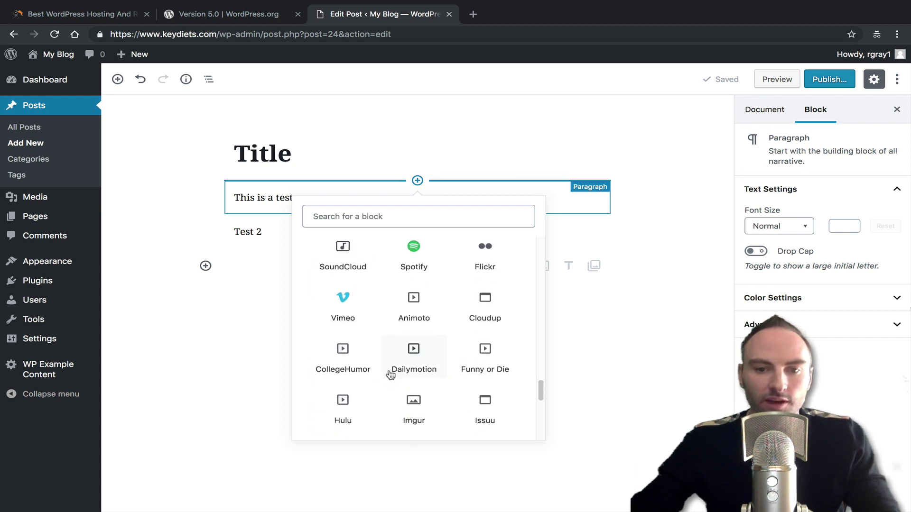
click(197, 366)
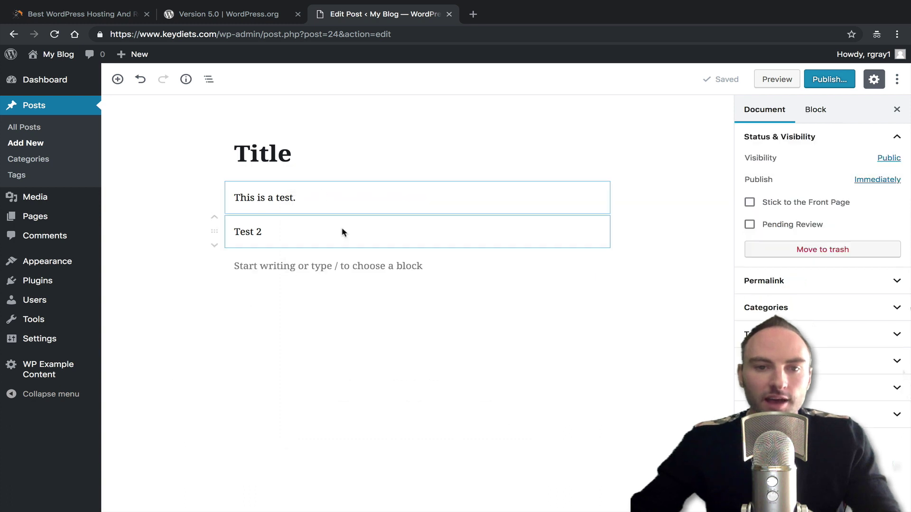
click(352, 209)
click(354, 229)
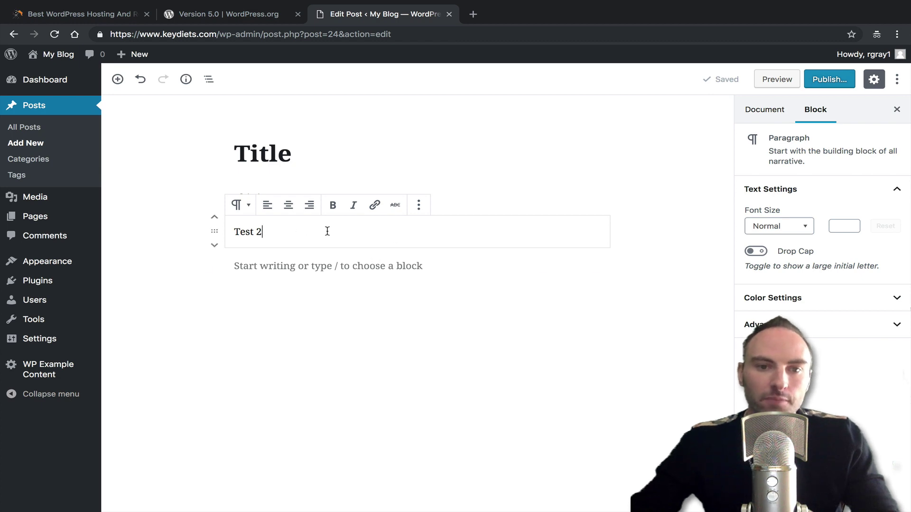
click(333, 269)
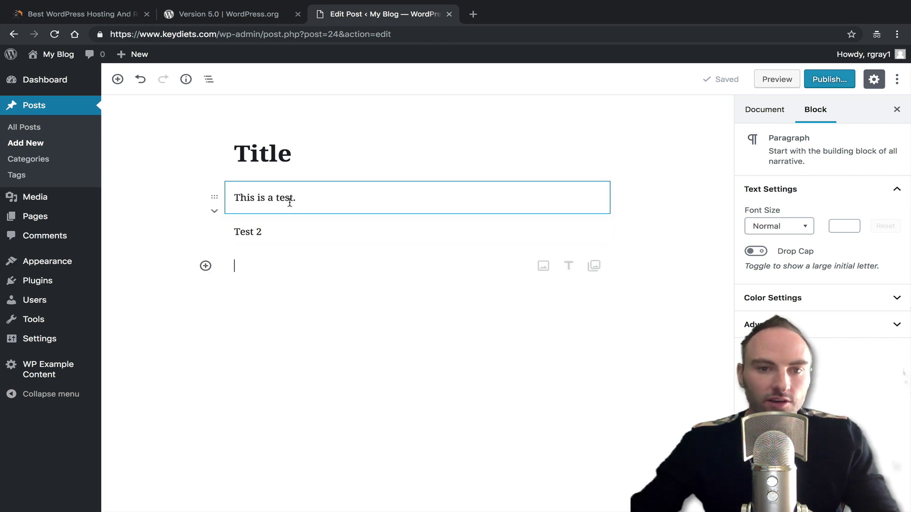
click(304, 202)
click(313, 235)
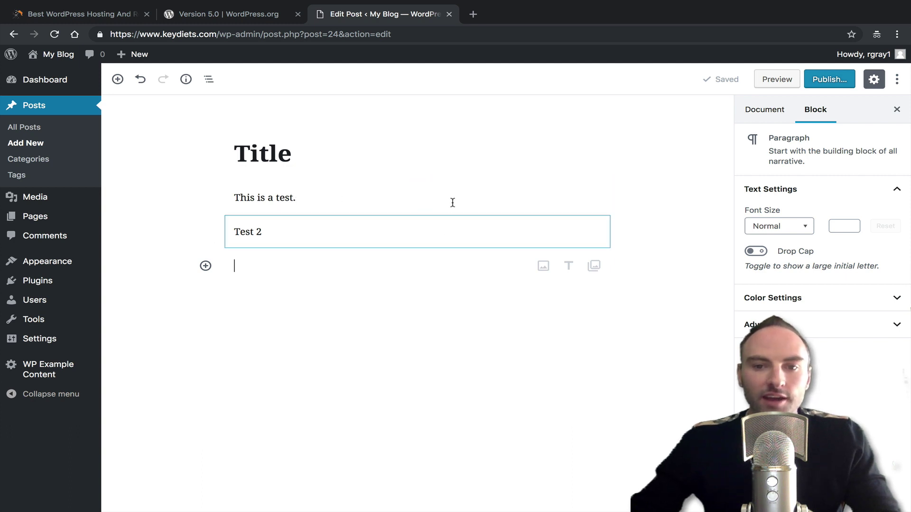
click(340, 229)
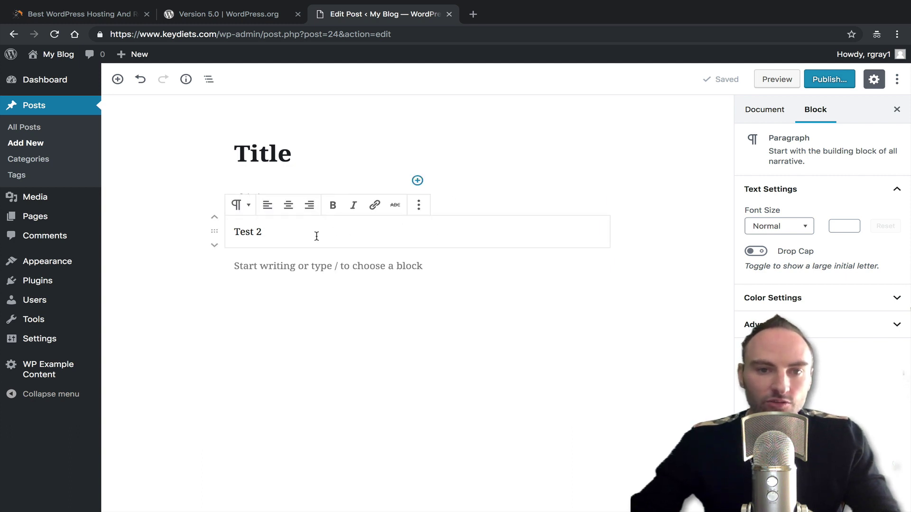
click(506, 195)
click(346, 231)
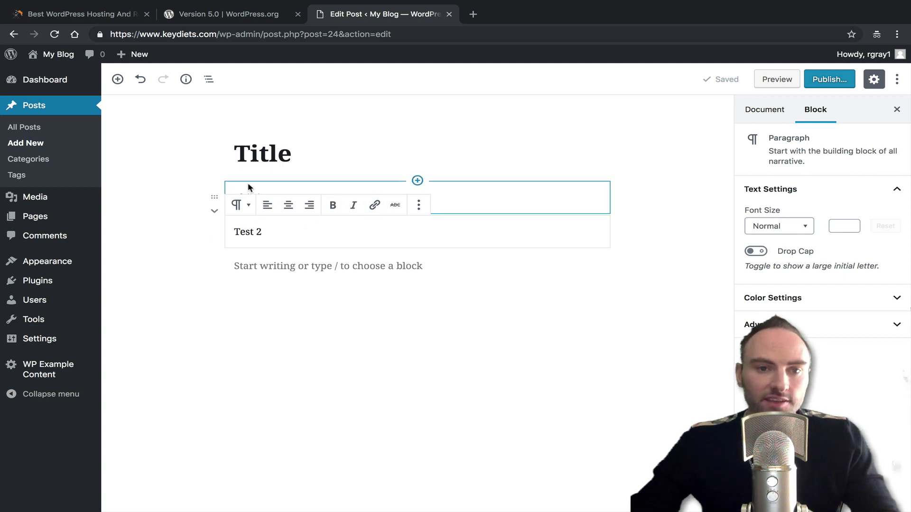
- Open Blockquote Post from All Posts and select text inside its Classic block
click(27, 136)
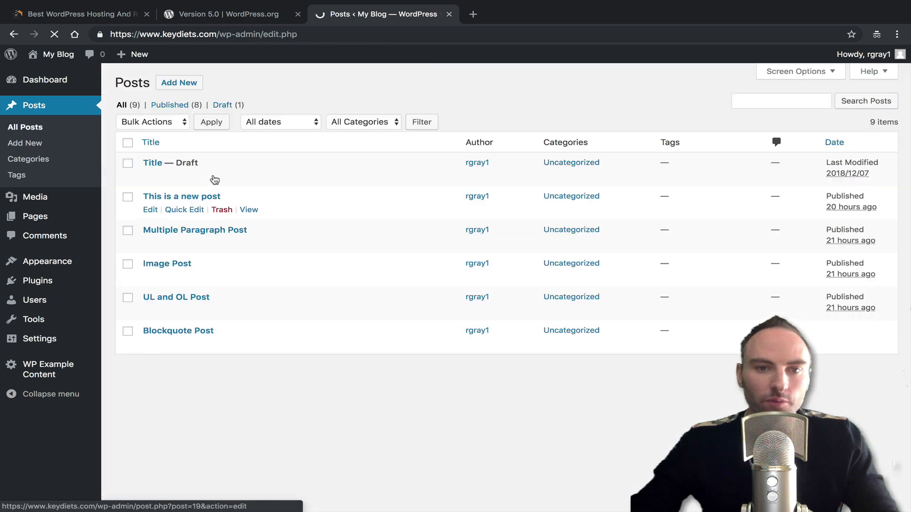
click(151, 344)
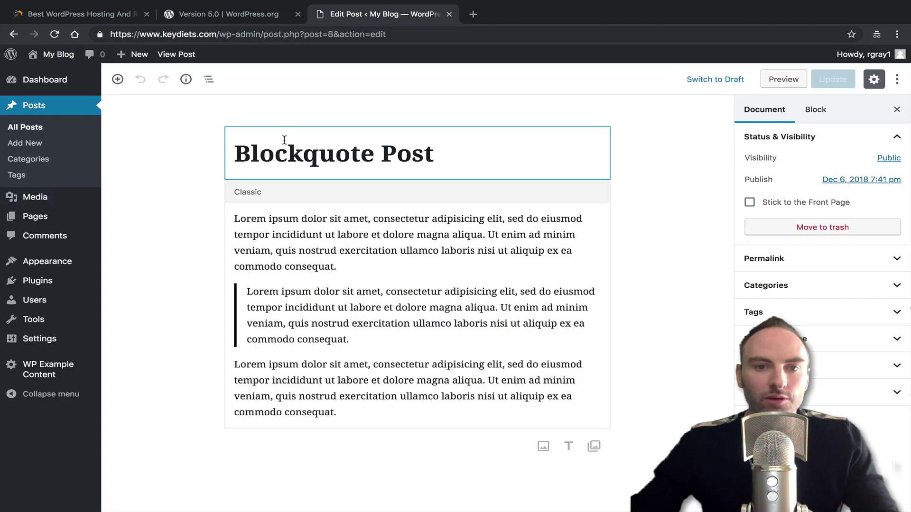
click(264, 235)
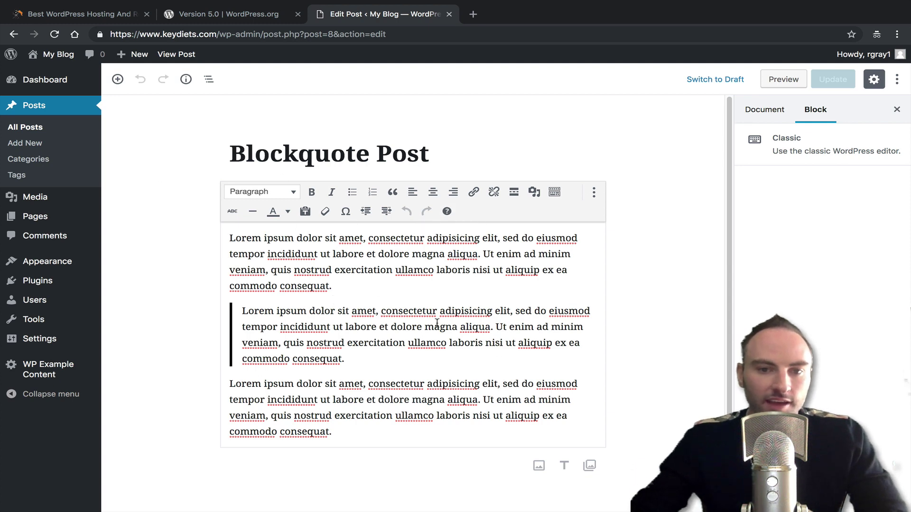
drag(389, 426, 359, 343)
click(360, 343)
drag(366, 284, 340, 251)
click(340, 251)
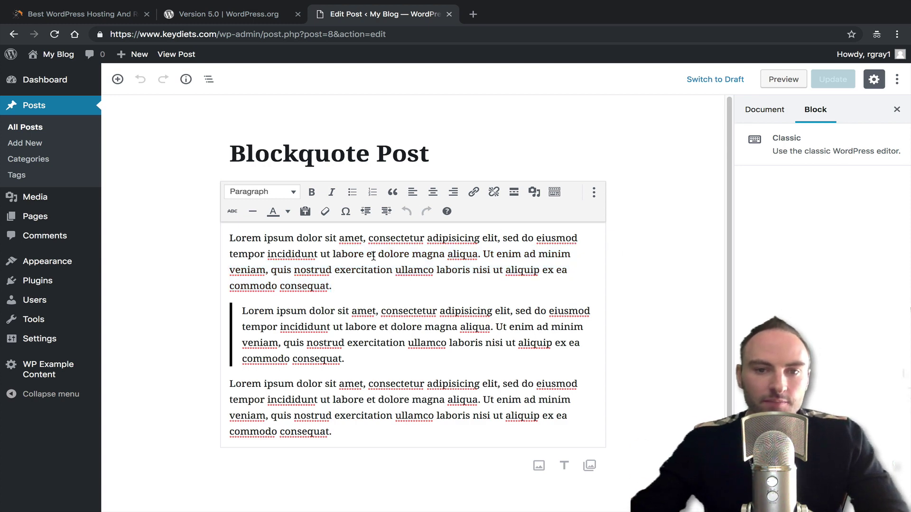
- Leave the unsaved Blockquote Post for the All Pages list
click(152, 262)
mouse_move(35, 217)
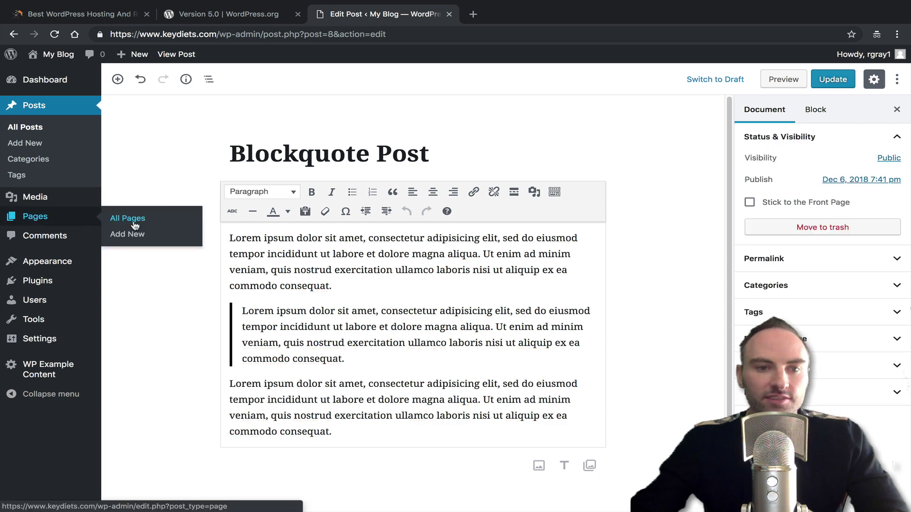
click(127, 218)
click(550, 176)
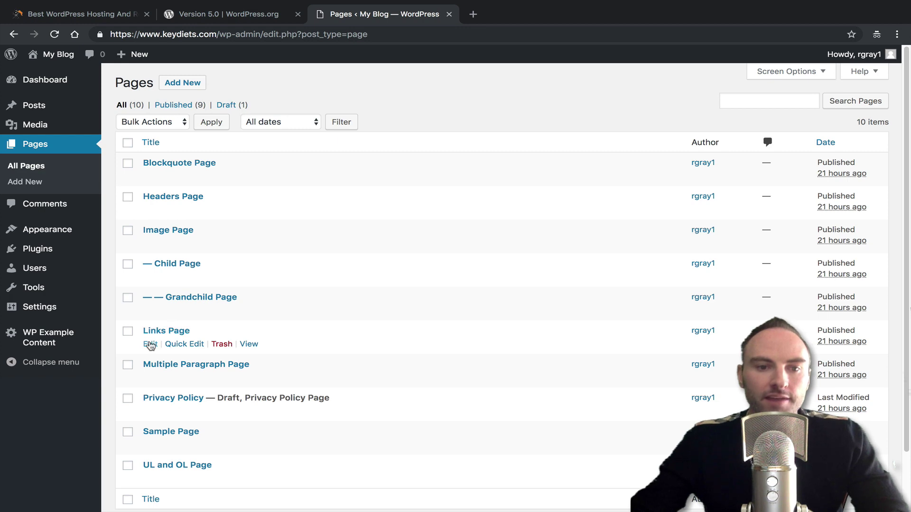
- Check Links Page's Classic block, then start a blank new page with the caret in its title
click(150, 344)
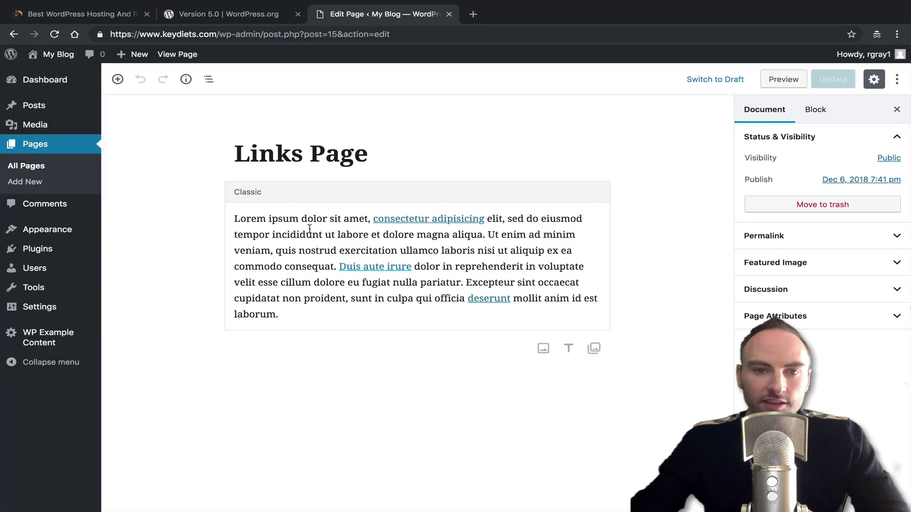
click(314, 251)
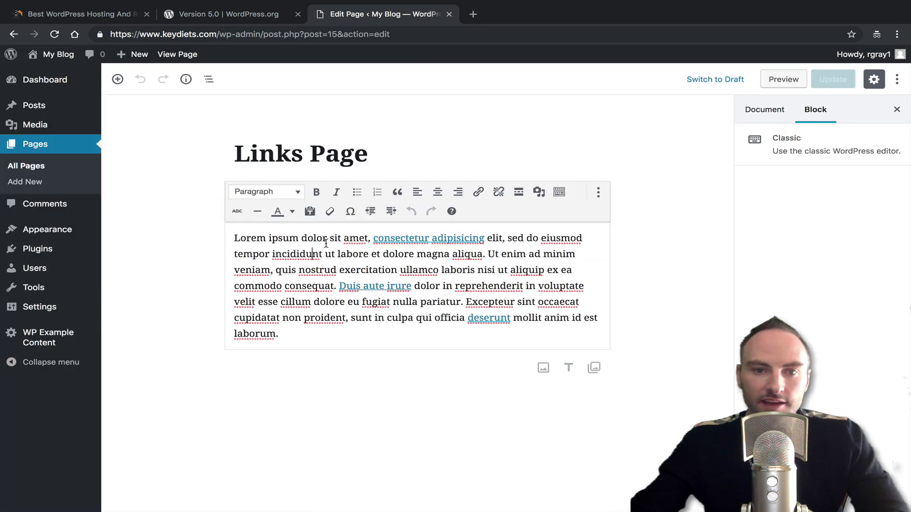
click(28, 182)
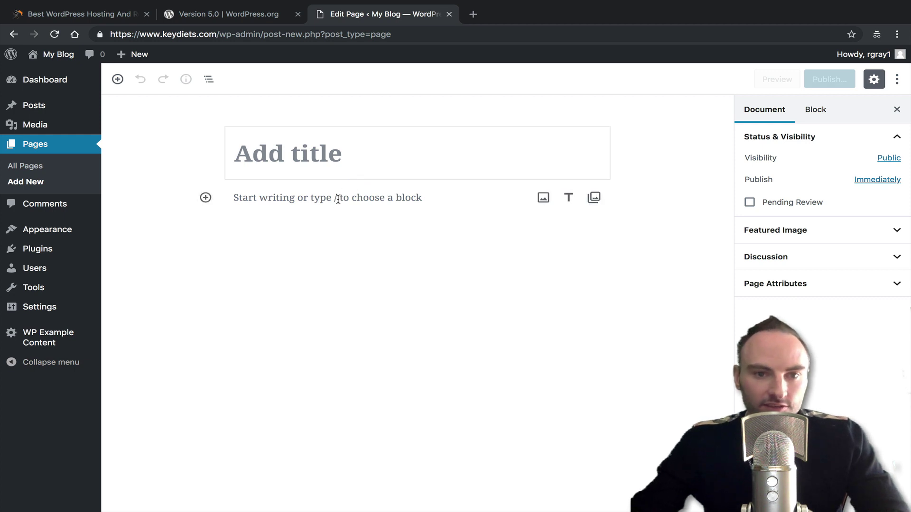
click(290, 157)
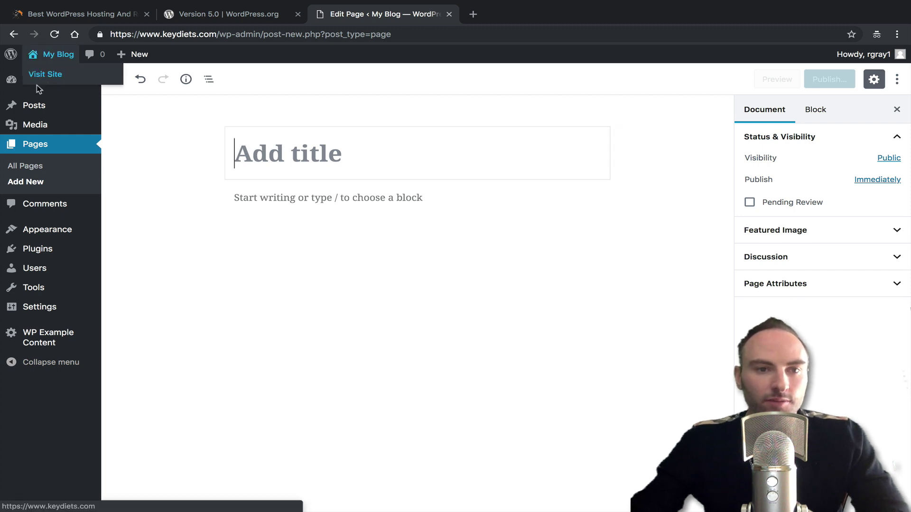
- Leave the unsaved page, then search for, install and activate the Classic Editor plugin
click(65, 79)
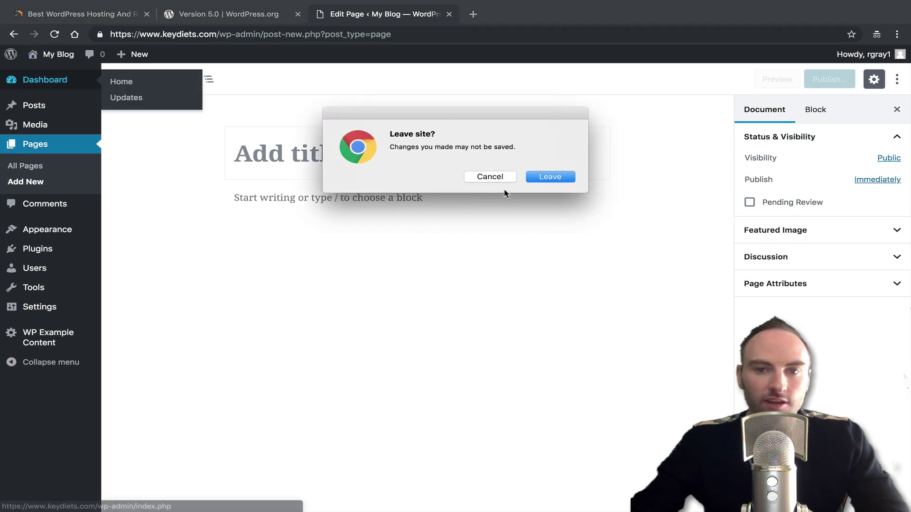
click(540, 178)
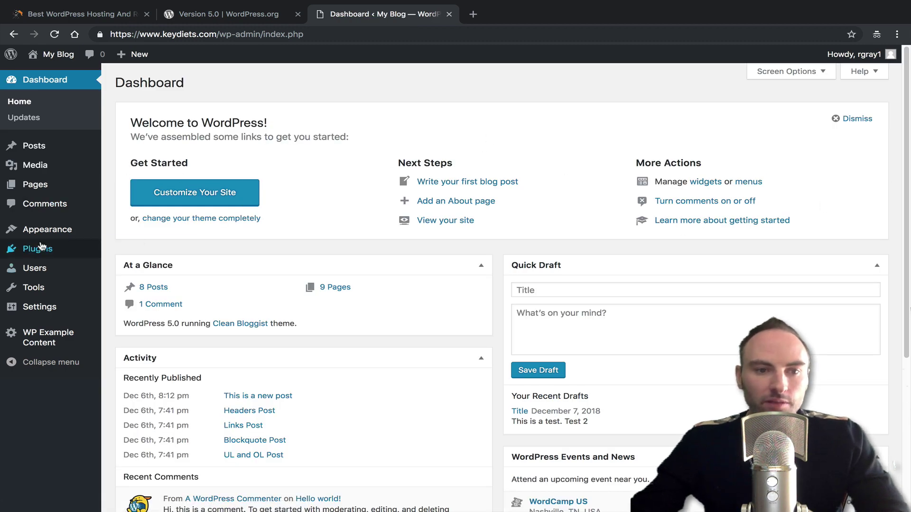
mouse_move(42, 247)
click(189, 268)
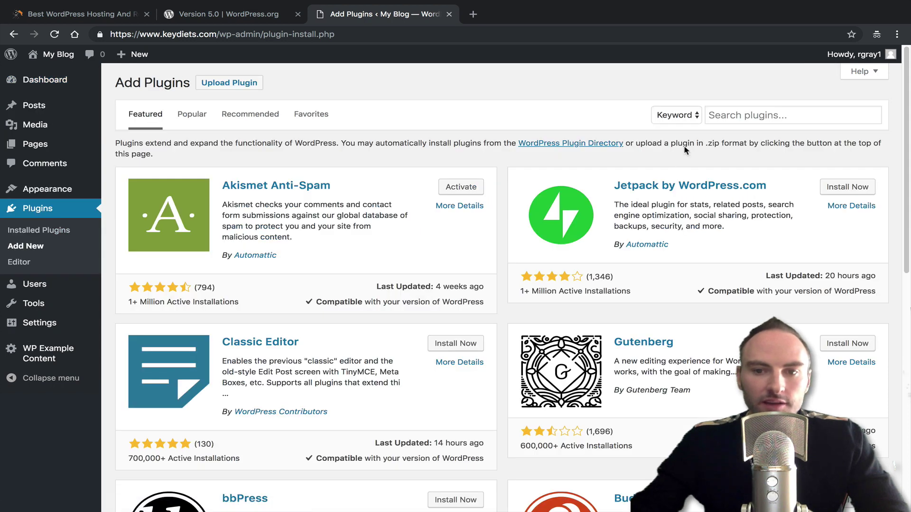
click(745, 115)
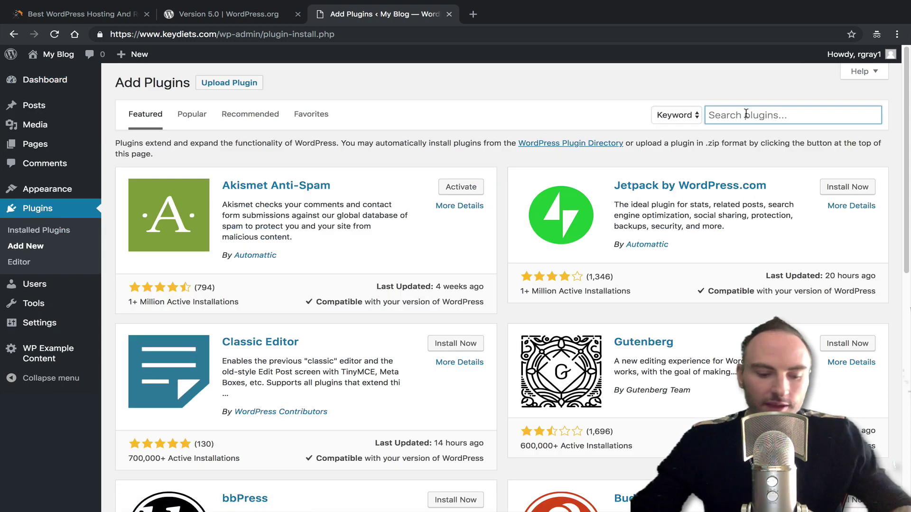
text(classic)
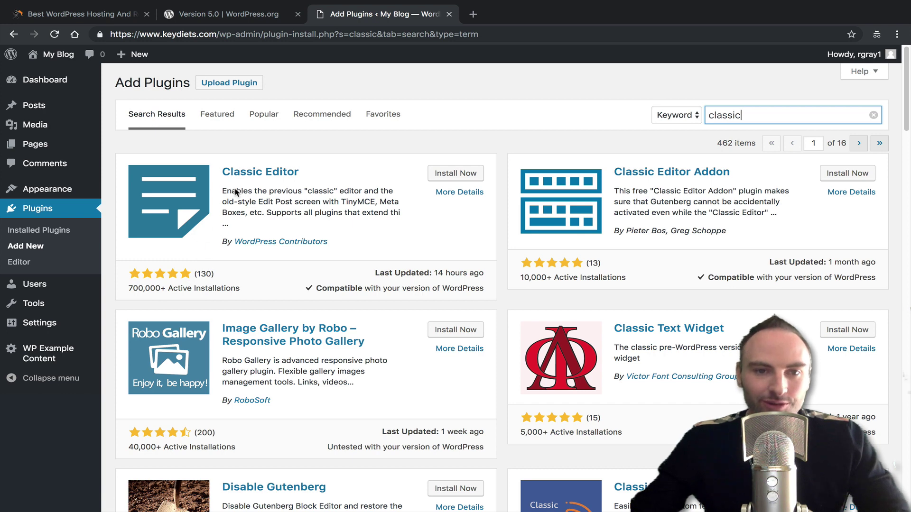
click(455, 174)
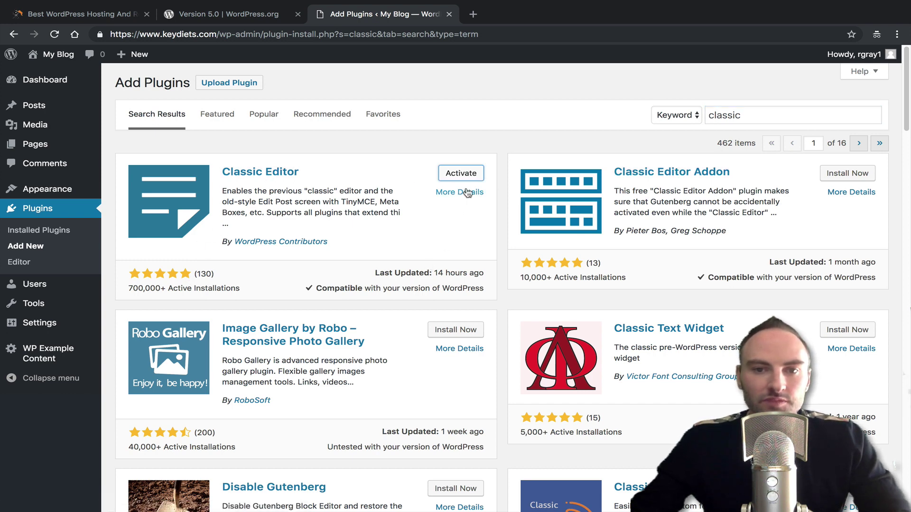
click(458, 176)
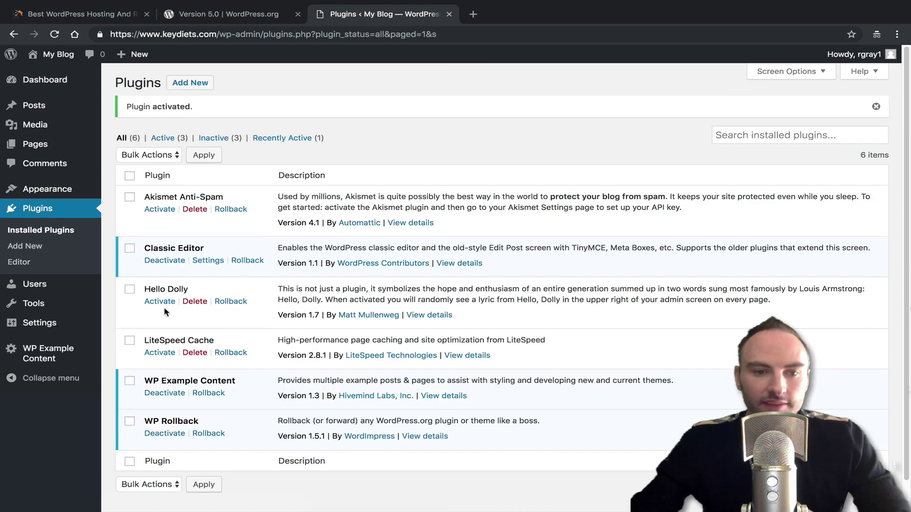
- Start a new post in the classic editor and toggle its body between Text and Visual
mouse_move(41, 103)
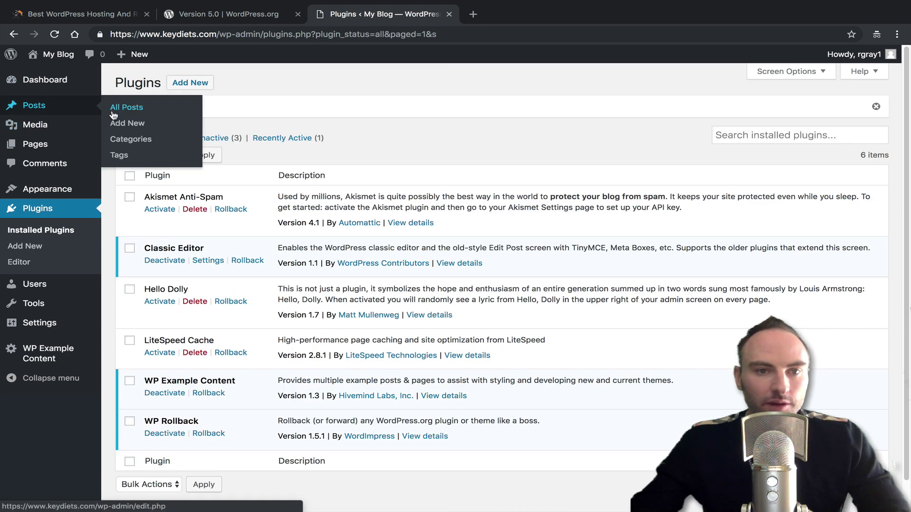
click(116, 123)
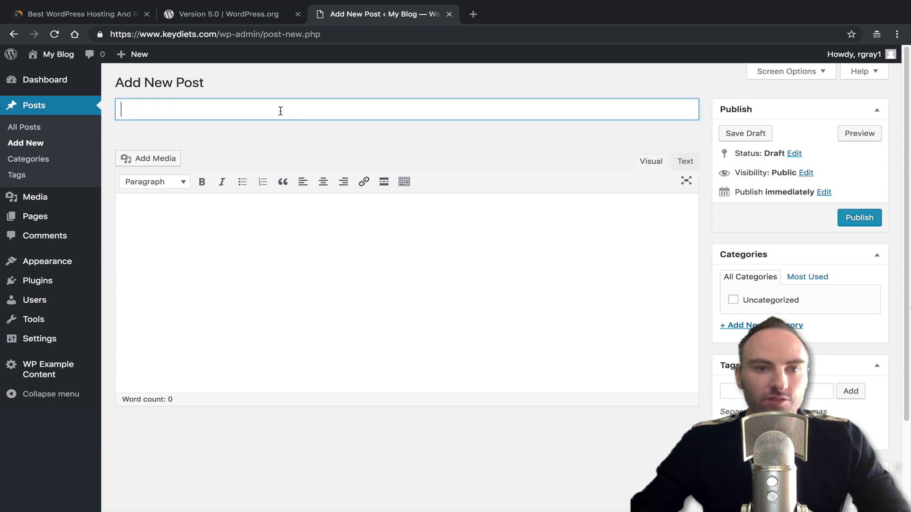
click(212, 245)
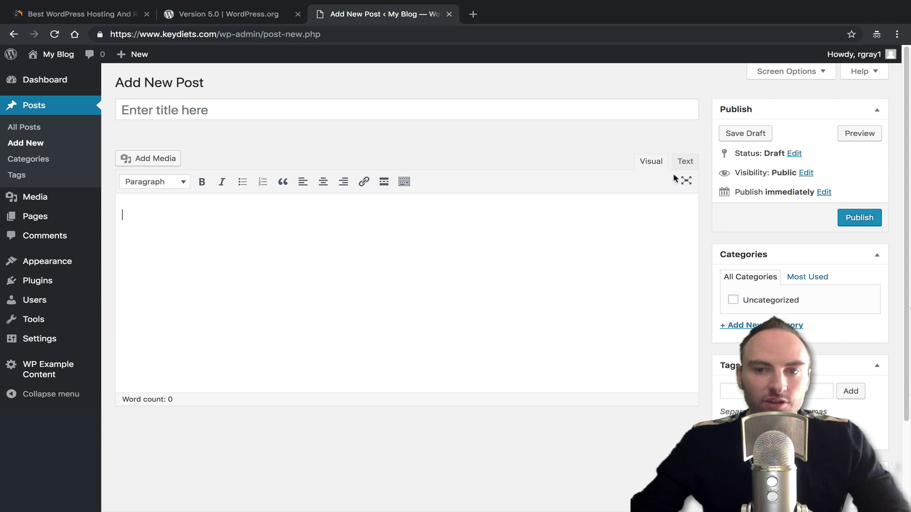
click(684, 161)
click(648, 161)
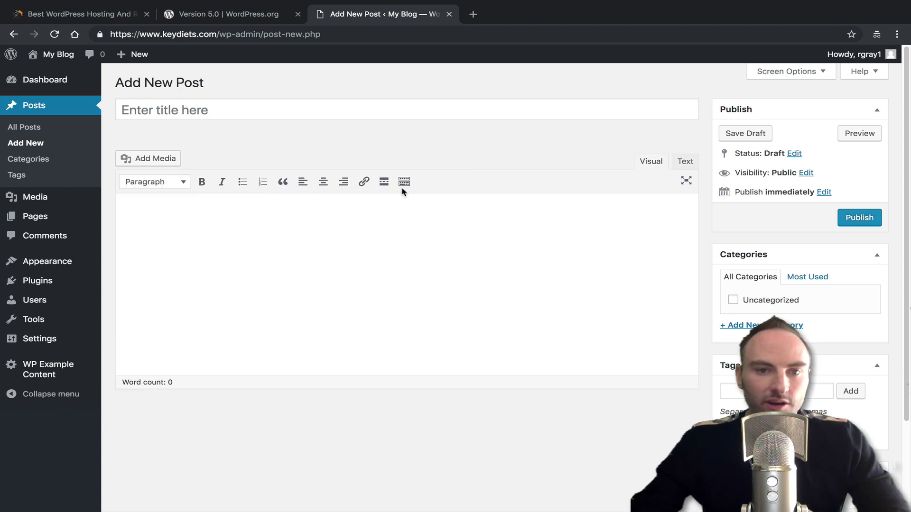
- Start a new page in the classic editor, then open the All Posts list
mouse_move(66, 218)
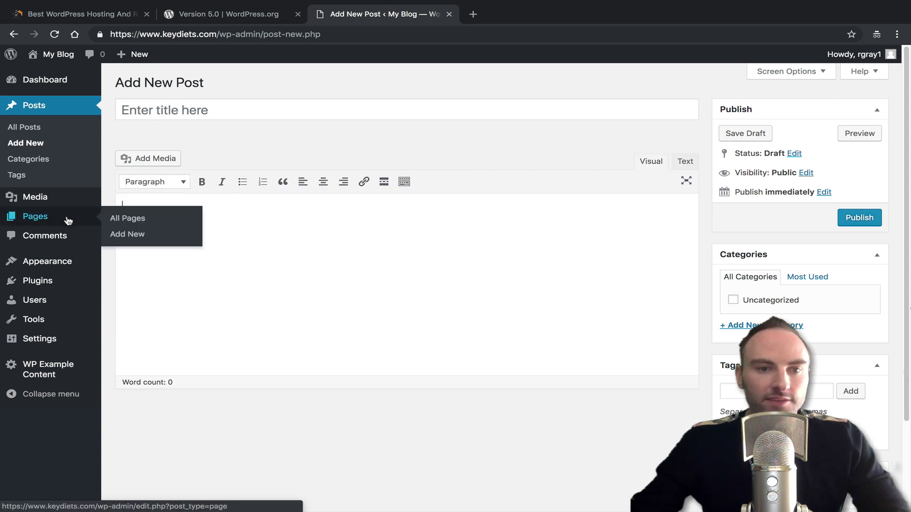
click(140, 233)
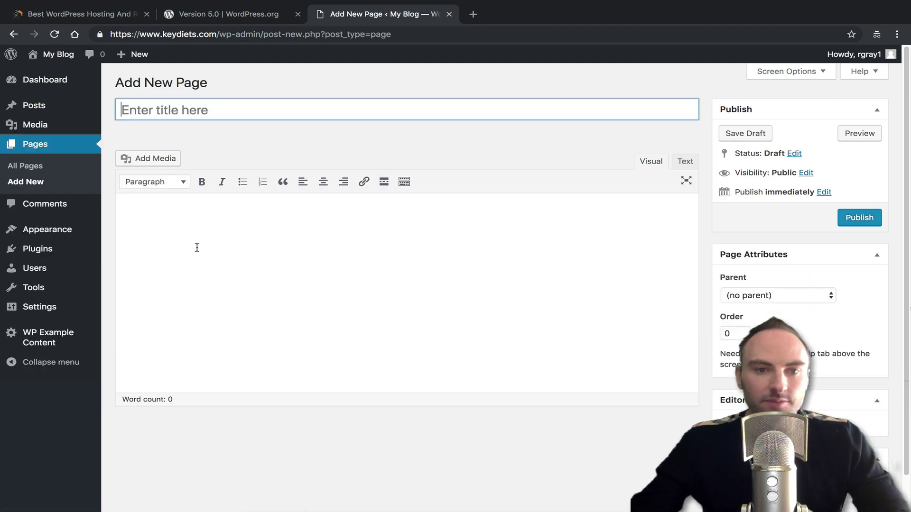
mouse_move(82, 106)
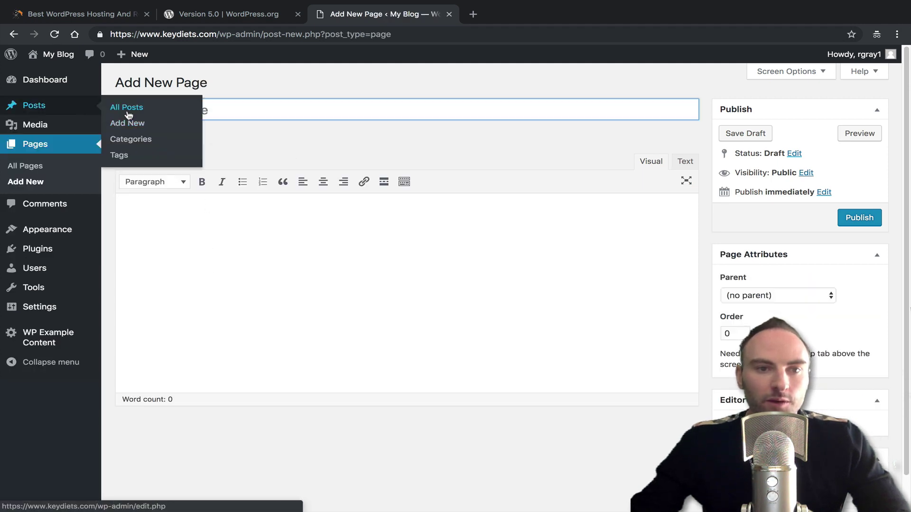
click(126, 109)
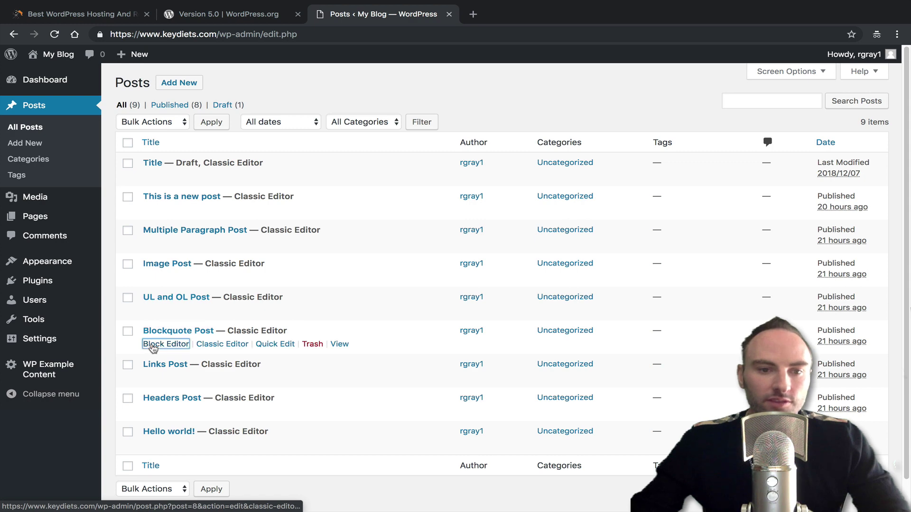
- Open Blockquote Post via Block Editor and UL and OL Post via Classic Editor, returning to the list
click(153, 349)
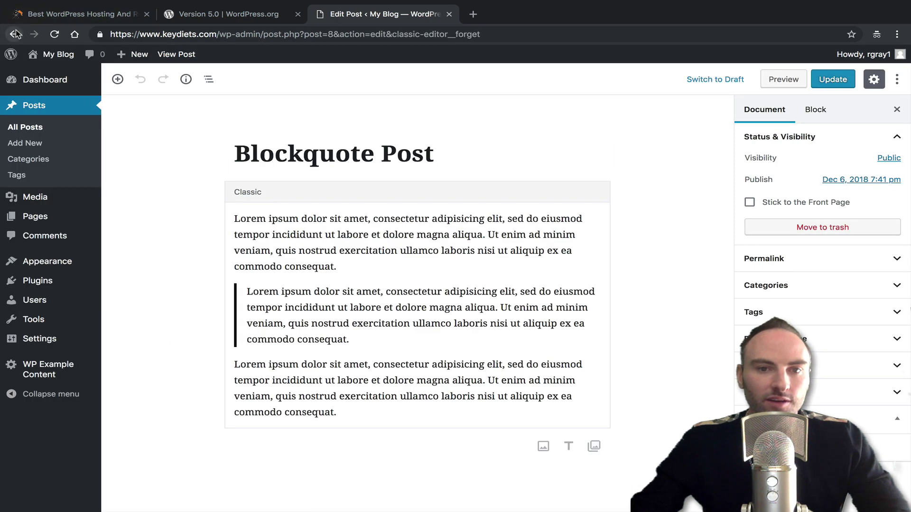
click(16, 34)
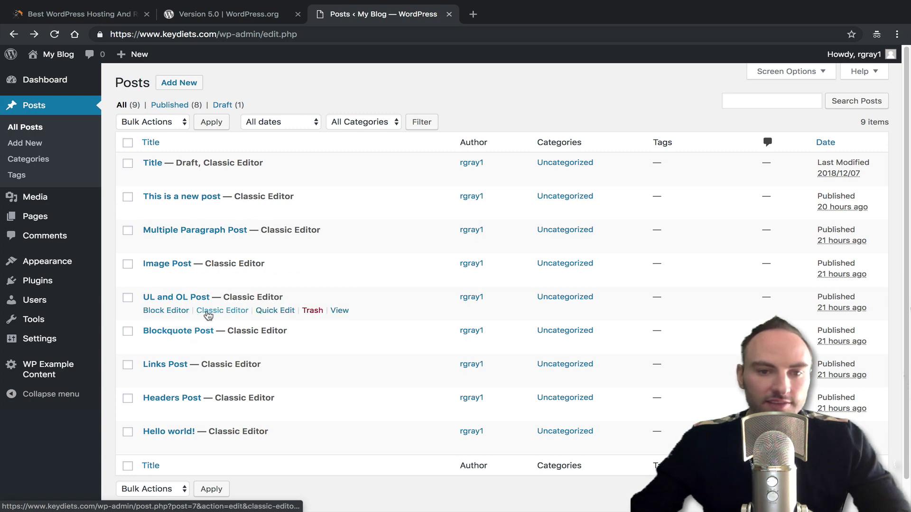
click(208, 311)
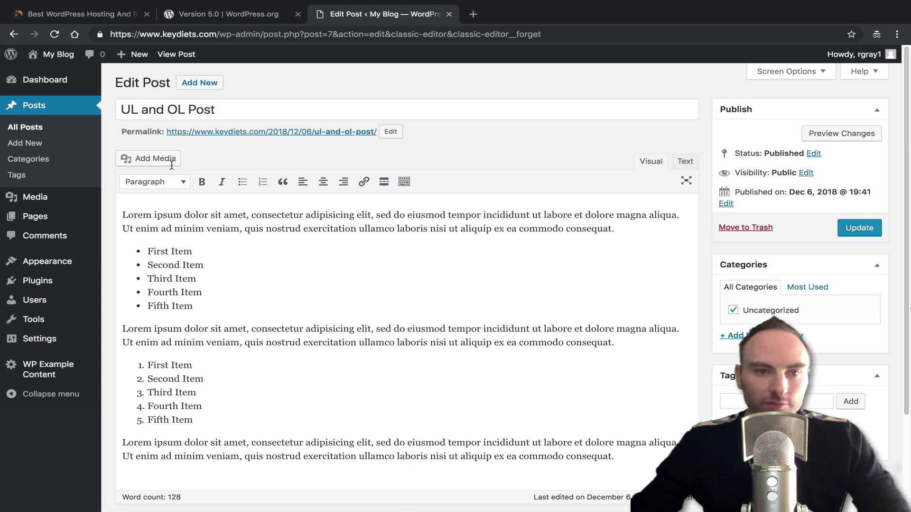
click(15, 33)
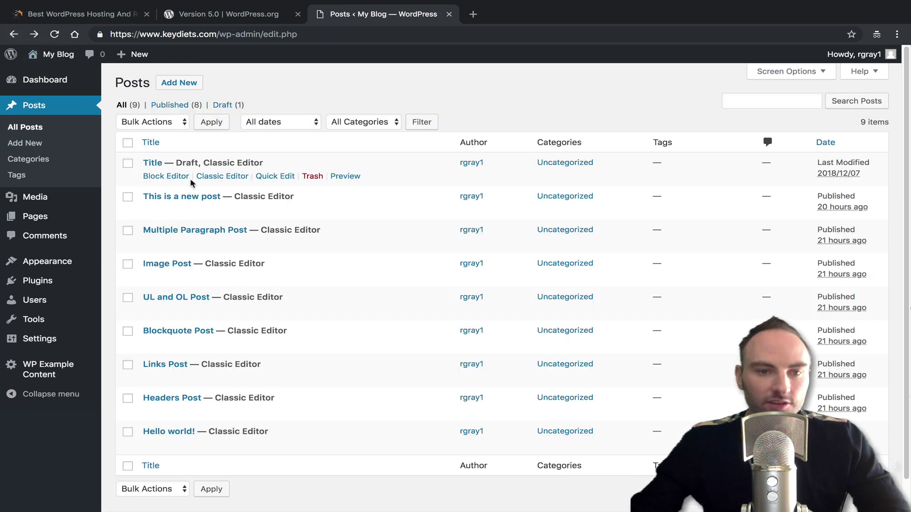
- Reopen Blockquote Post in the block editor, focus its Classic block and title, then go to Installed Plugins
click(163, 345)
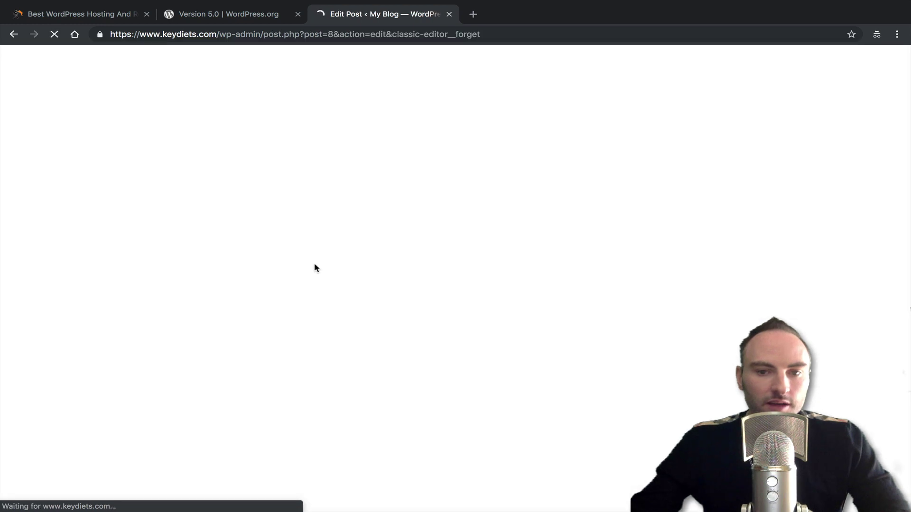
click(279, 219)
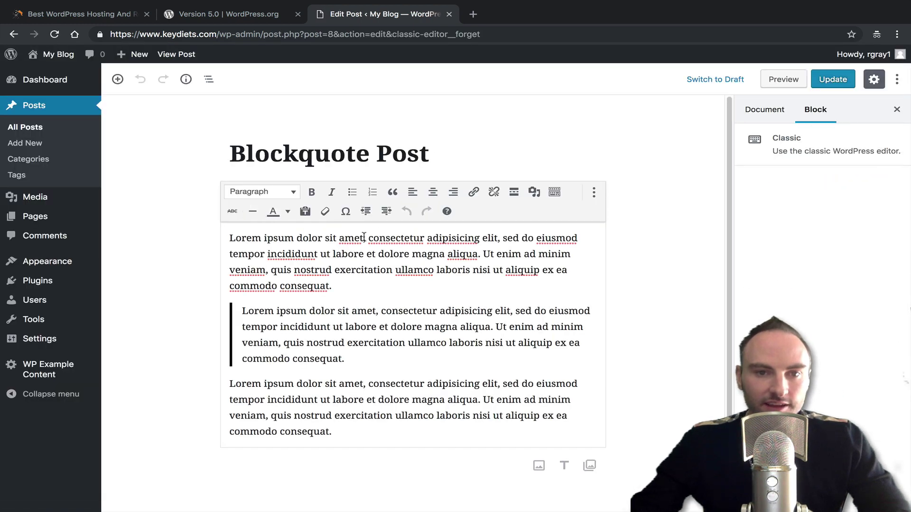
click(330, 154)
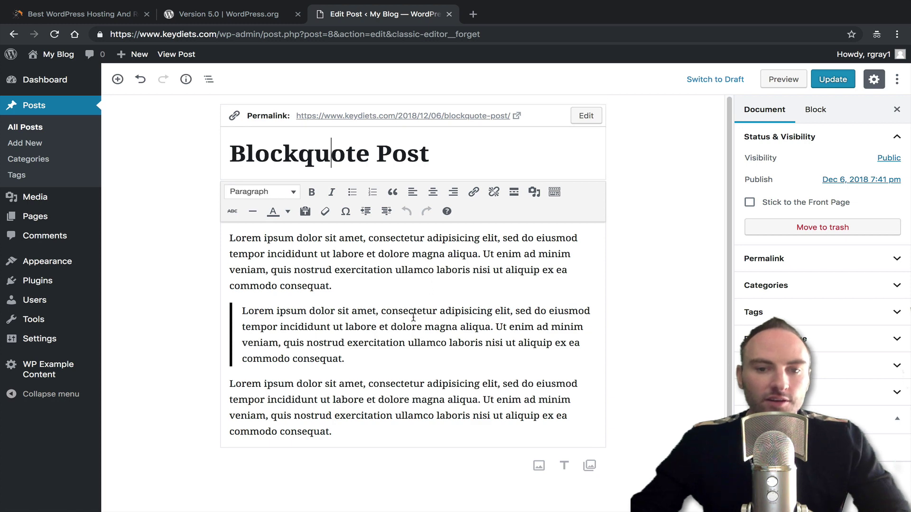
click(226, 321)
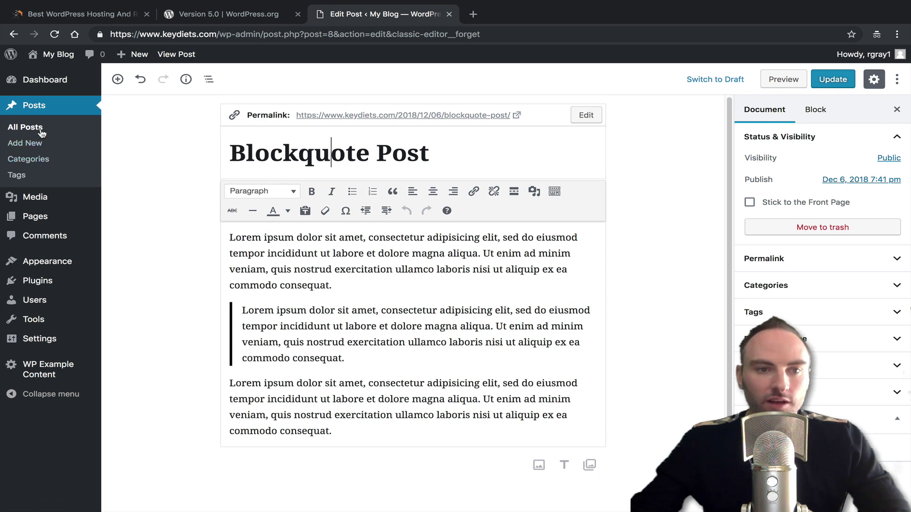
mouse_move(62, 280)
click(193, 288)
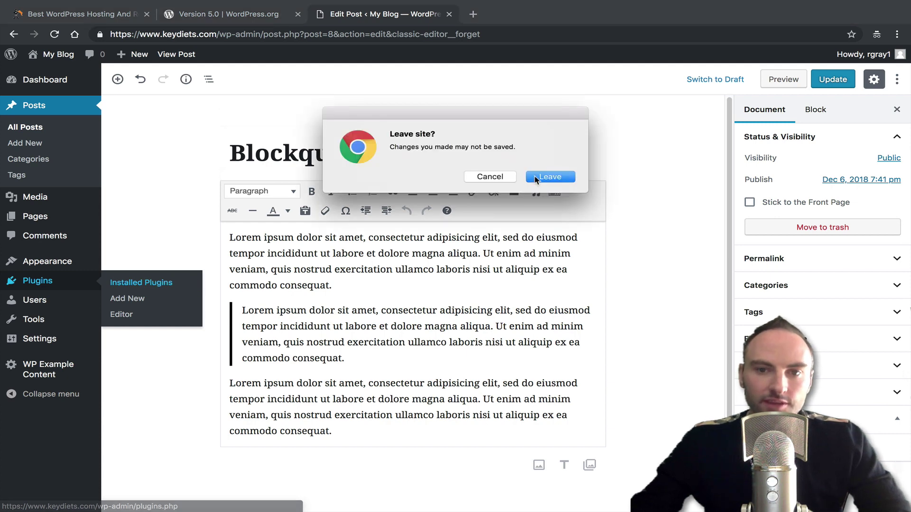
- Confirm leaving the post so the Plugins page loads with Classic Editor active
click(536, 177)
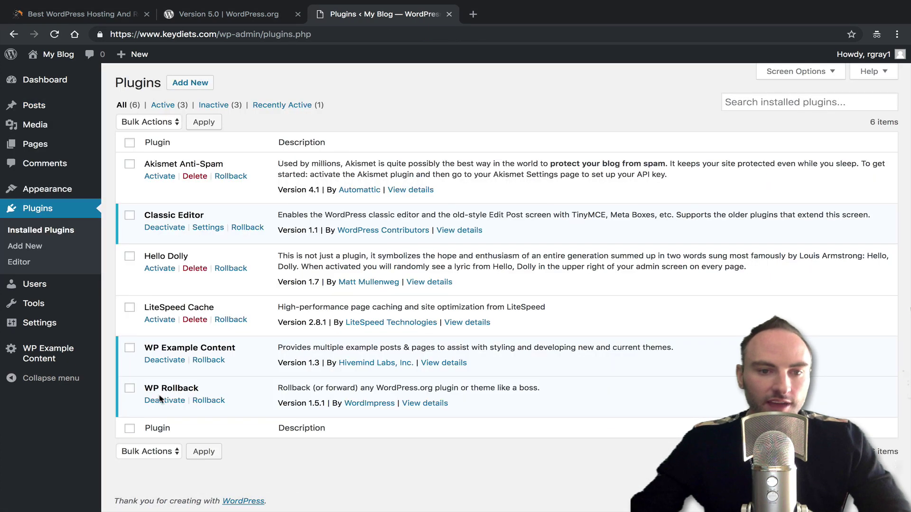